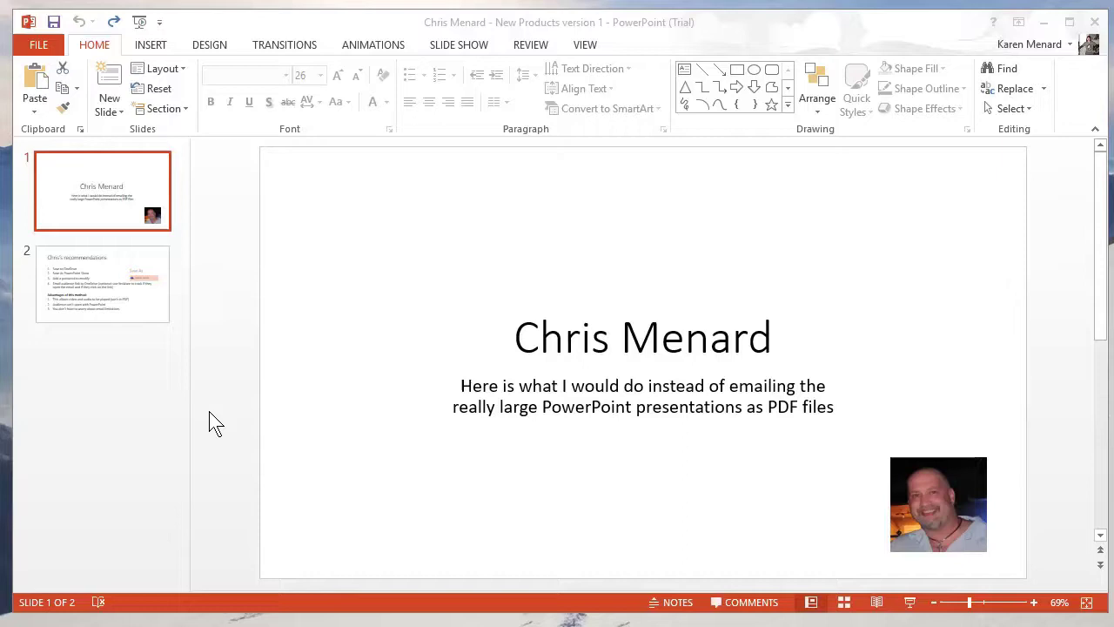
# - Show the recommendations slide, then start saving a copy of the presentation to the Dealers folder on the personal OneDrive
pyautogui.click(133, 258)
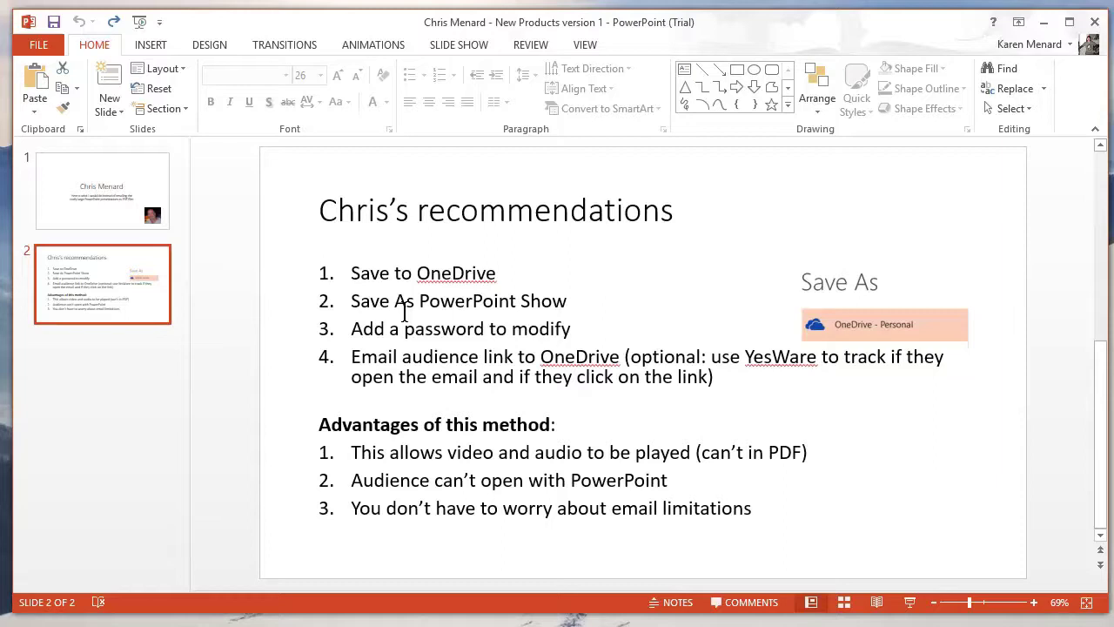
pyautogui.click(42, 47)
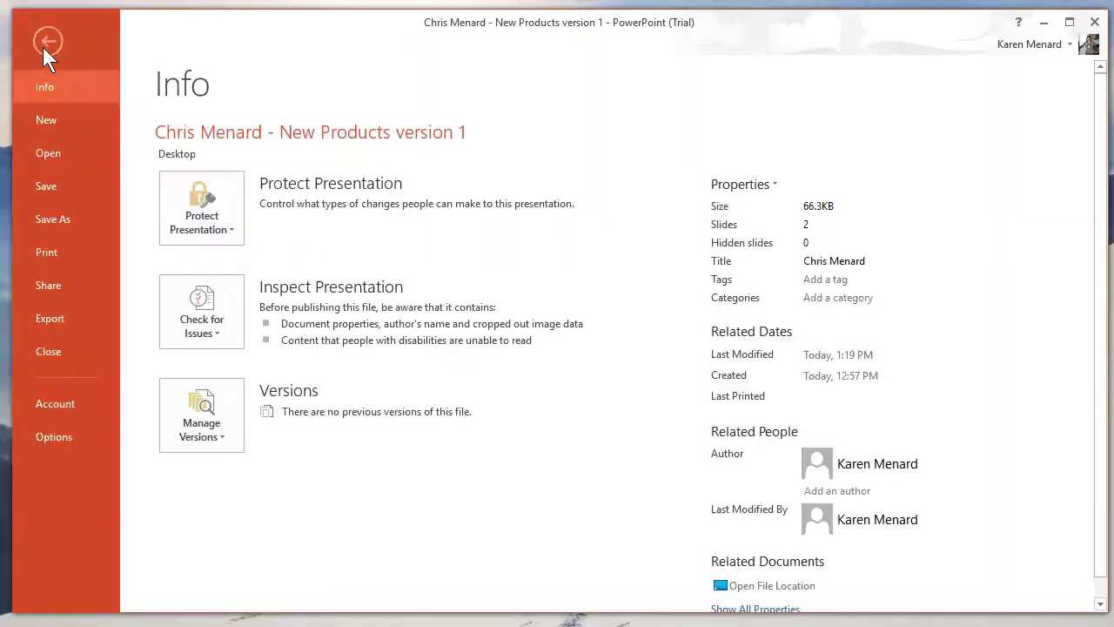
pyautogui.click(66, 221)
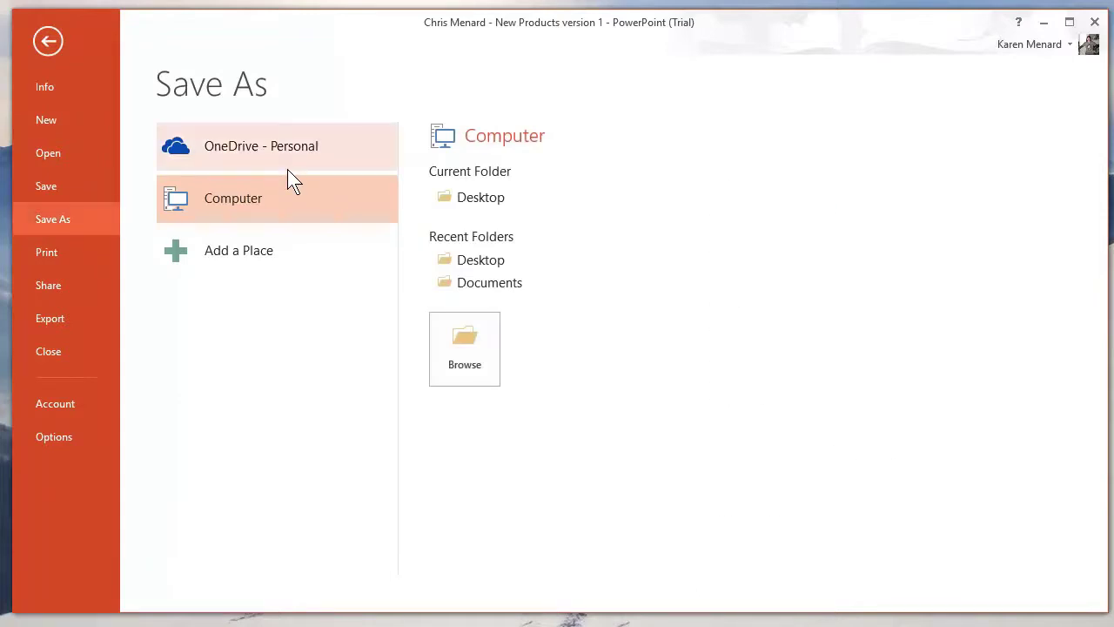
pyautogui.click(246, 148)
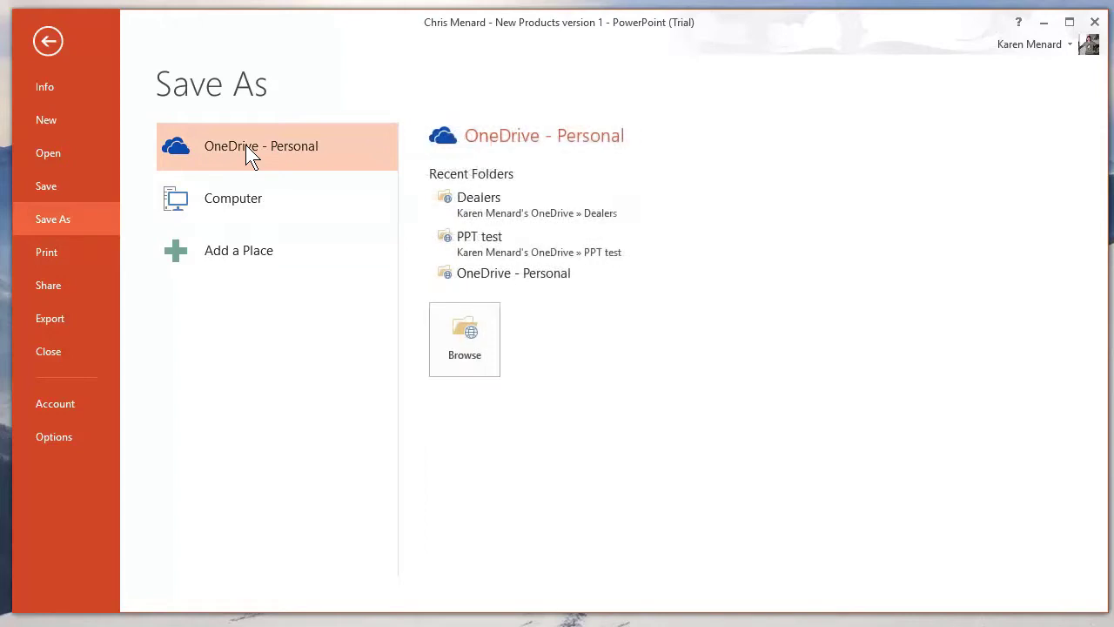
pyautogui.click(473, 340)
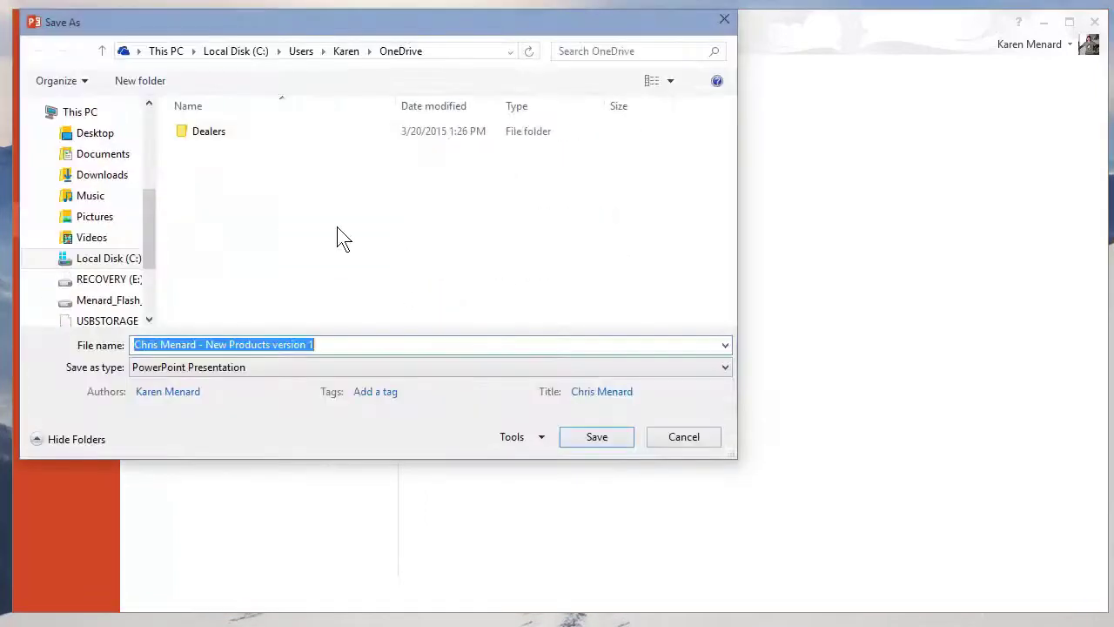
pyautogui.doubleClick(209, 134)
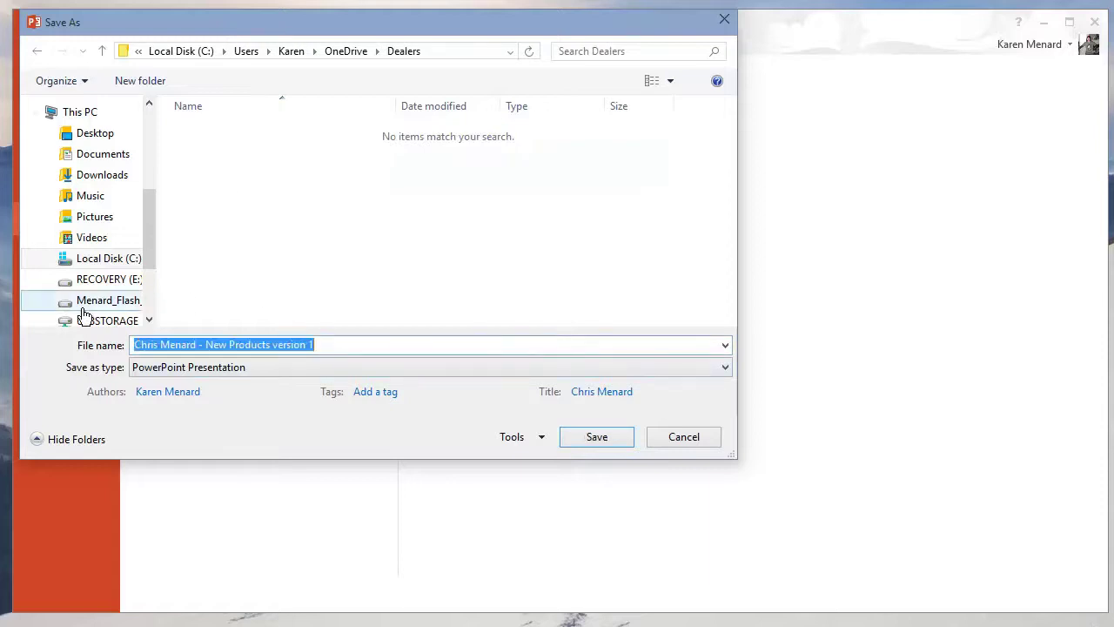
# - Name the copy "new products 2016" and set its file type to PowerPoint Show
pyautogui.write('nw')
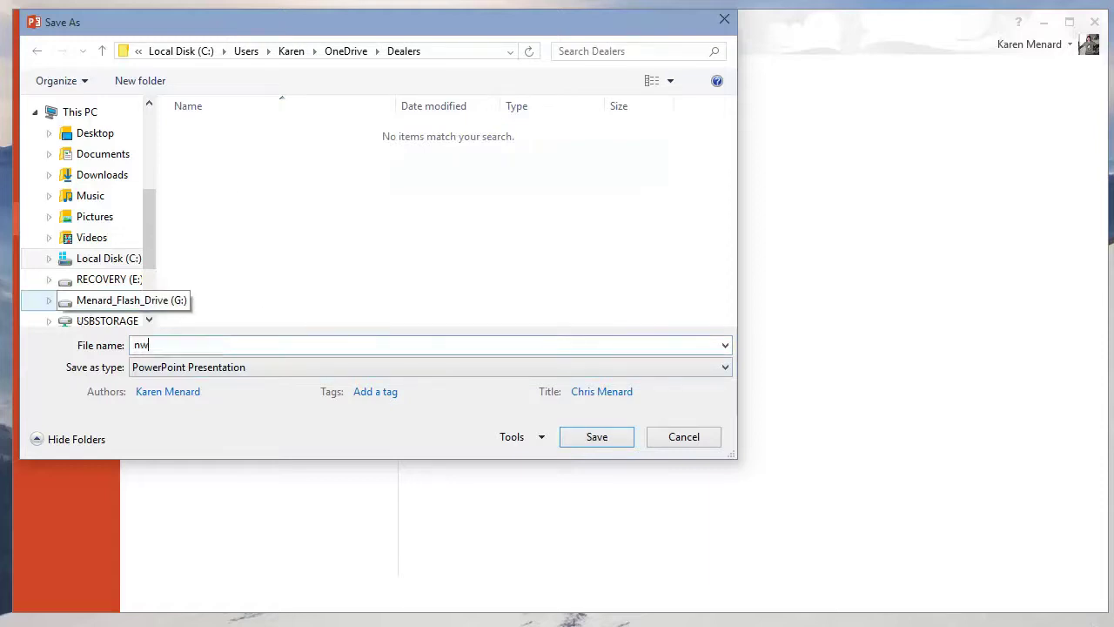
pyautogui.press('BackSpace')
pyautogui.write('ew products')
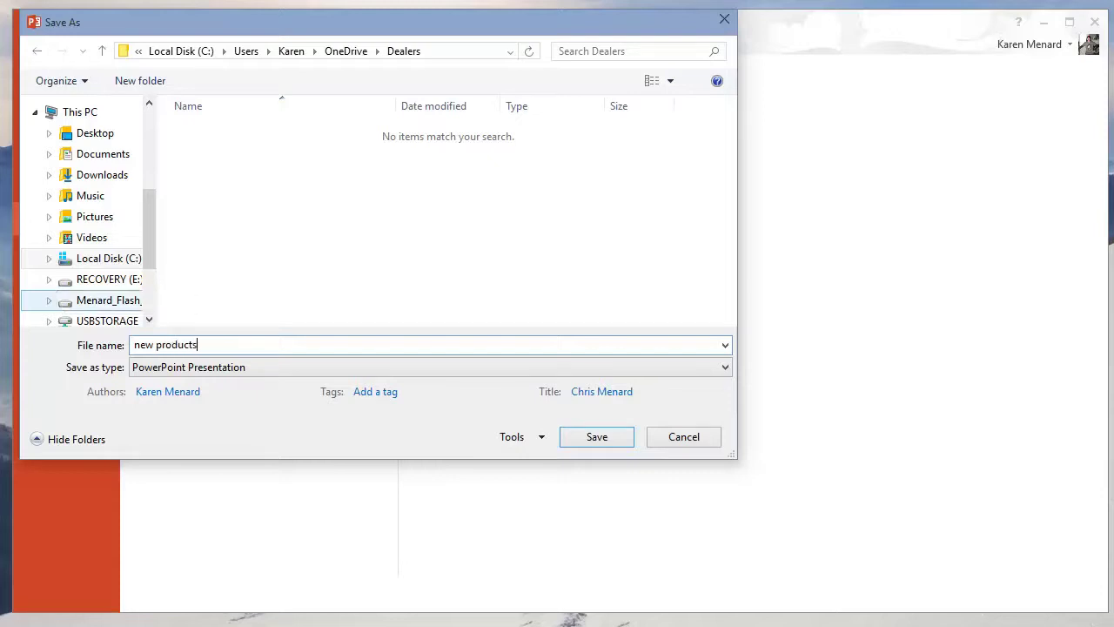
pyautogui.write(' 2016')
pyautogui.click(237, 366)
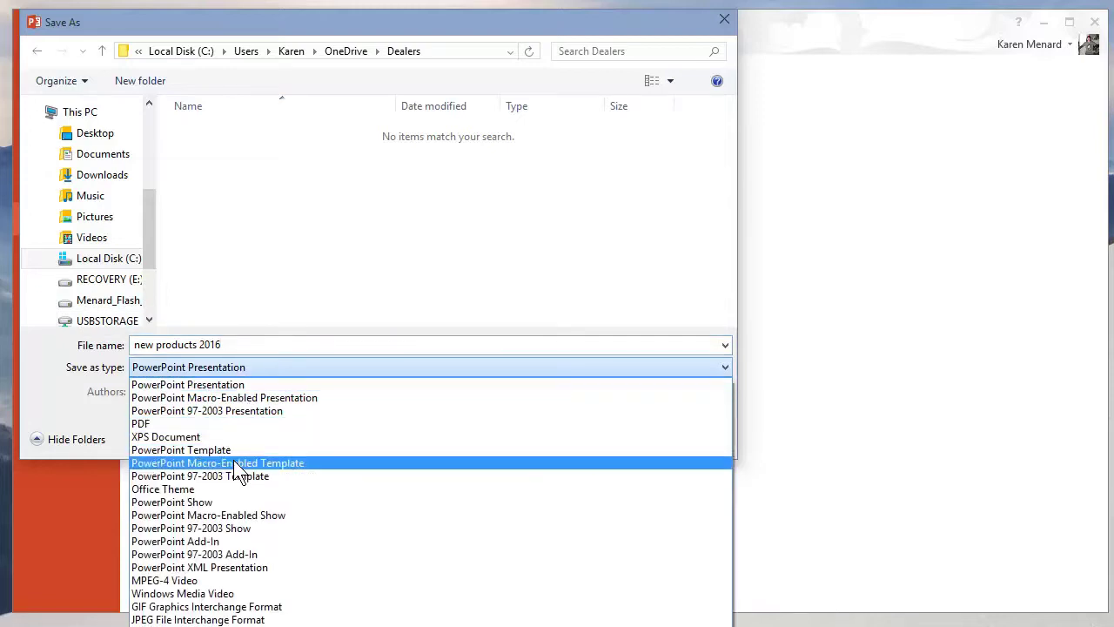
pyautogui.click(201, 501)
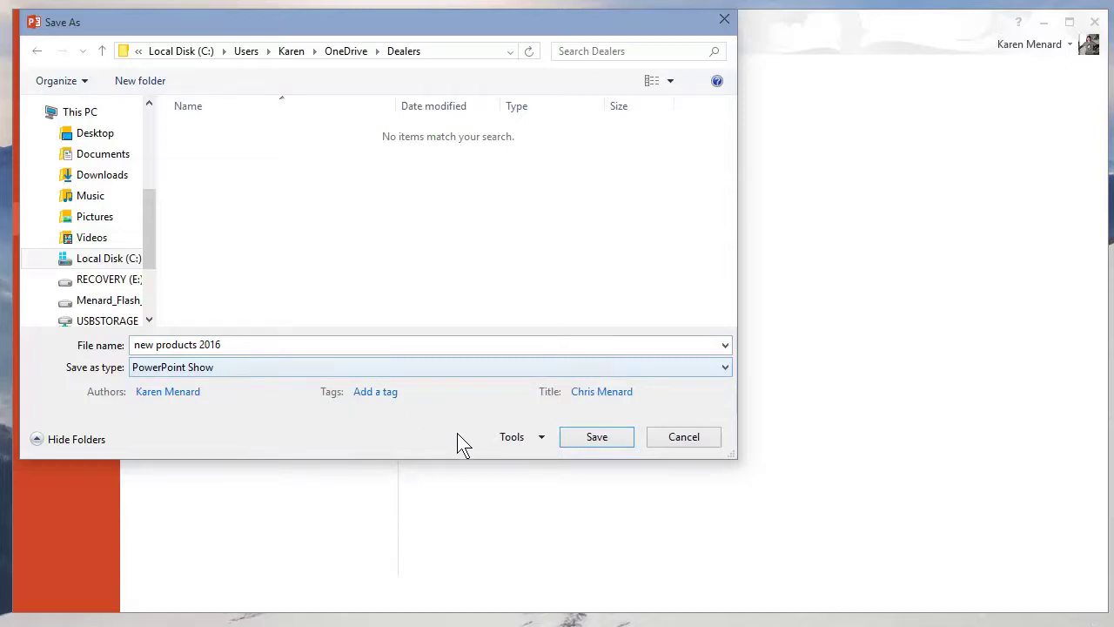
# - Set and confirm a password to modify in the General Options, and save the PowerPoint Show
pyautogui.click(539, 437)
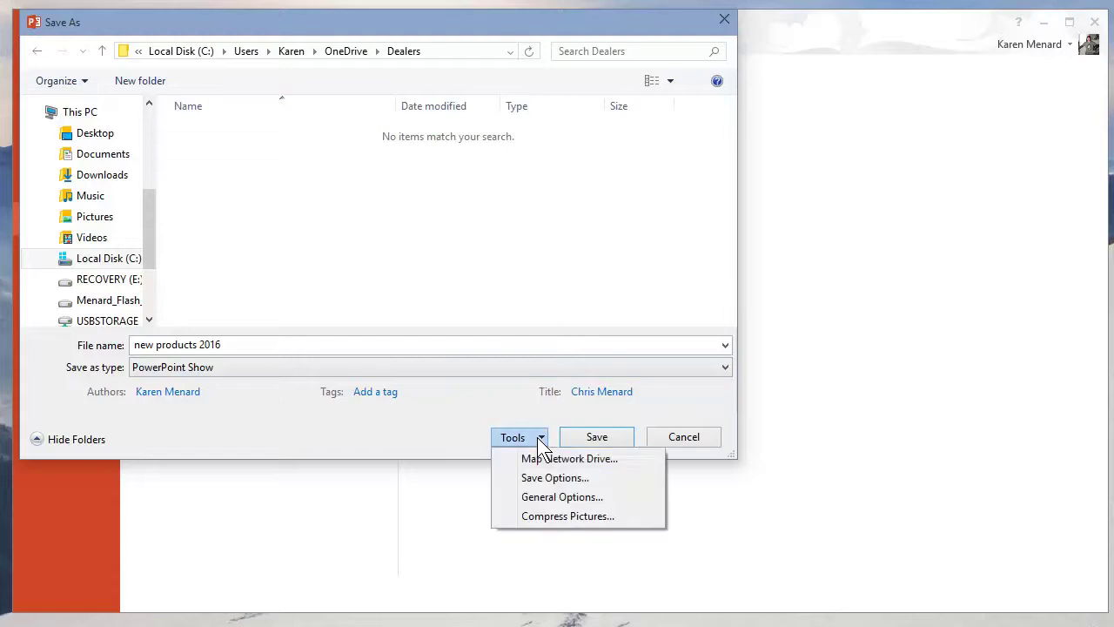
pyautogui.click(558, 495)
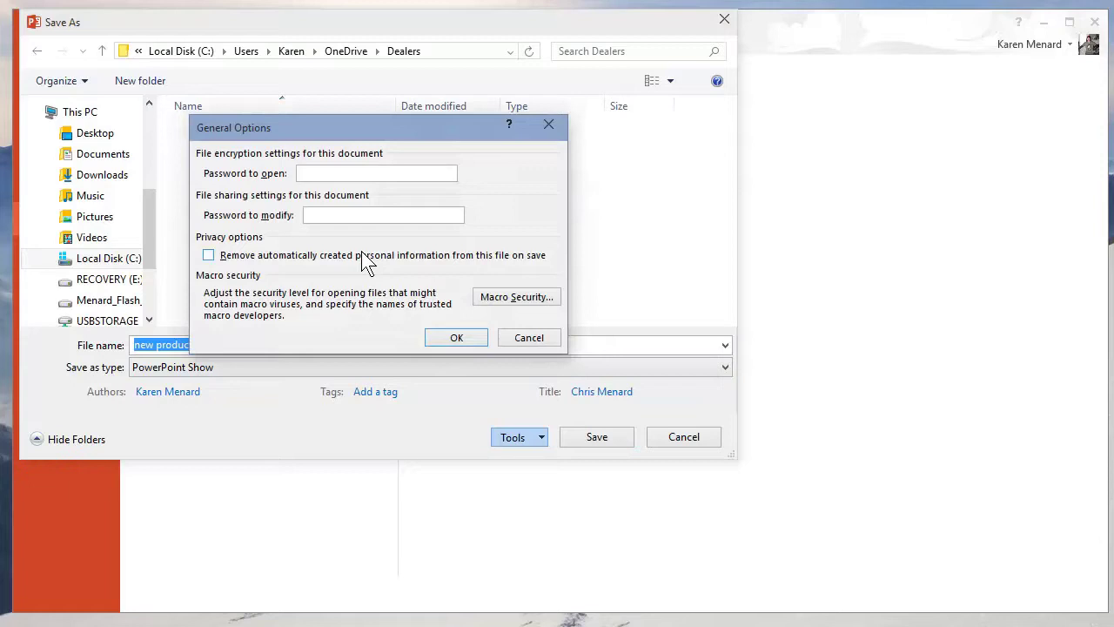
pyautogui.click(327, 217)
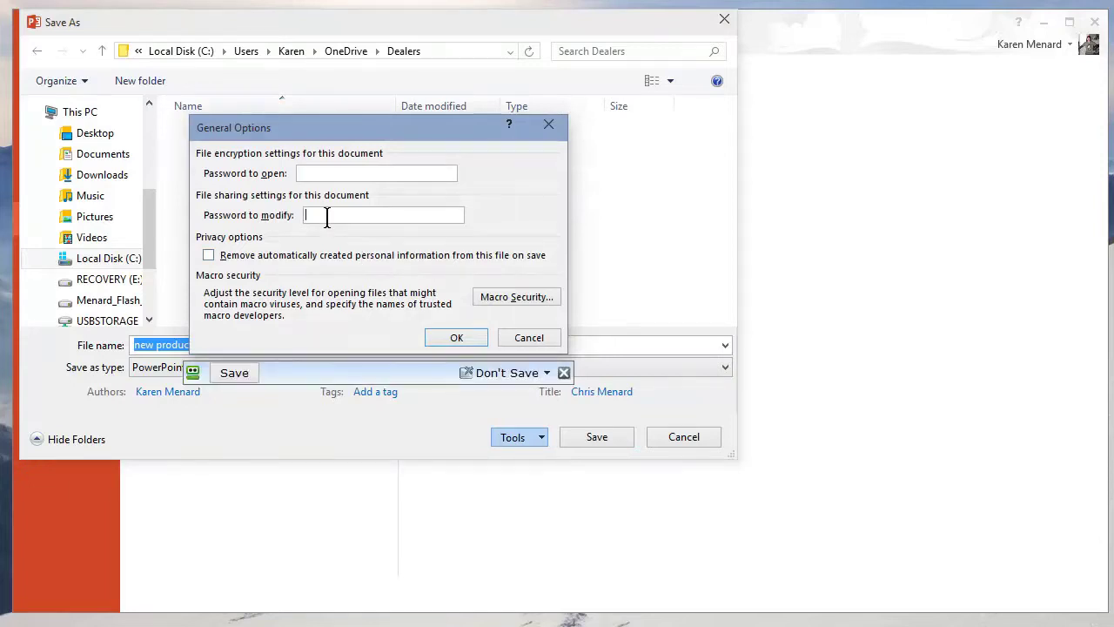
pyautogui.write('***')
pyautogui.click(463, 342)
pyautogui.write('***')
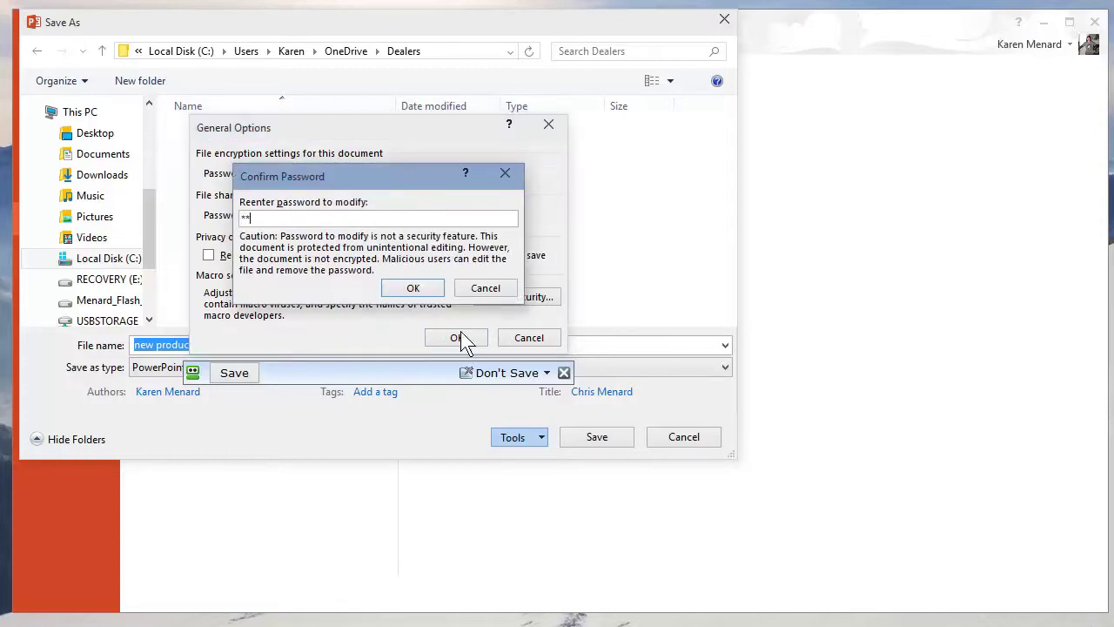
pyautogui.click(429, 290)
pyautogui.click(459, 338)
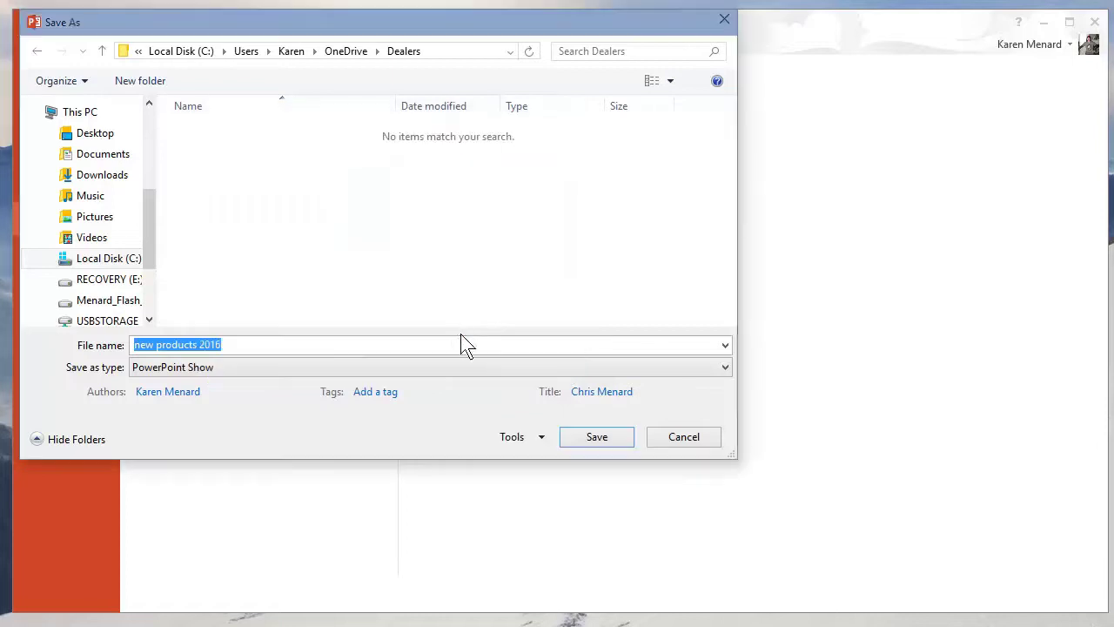
pyautogui.click(598, 440)
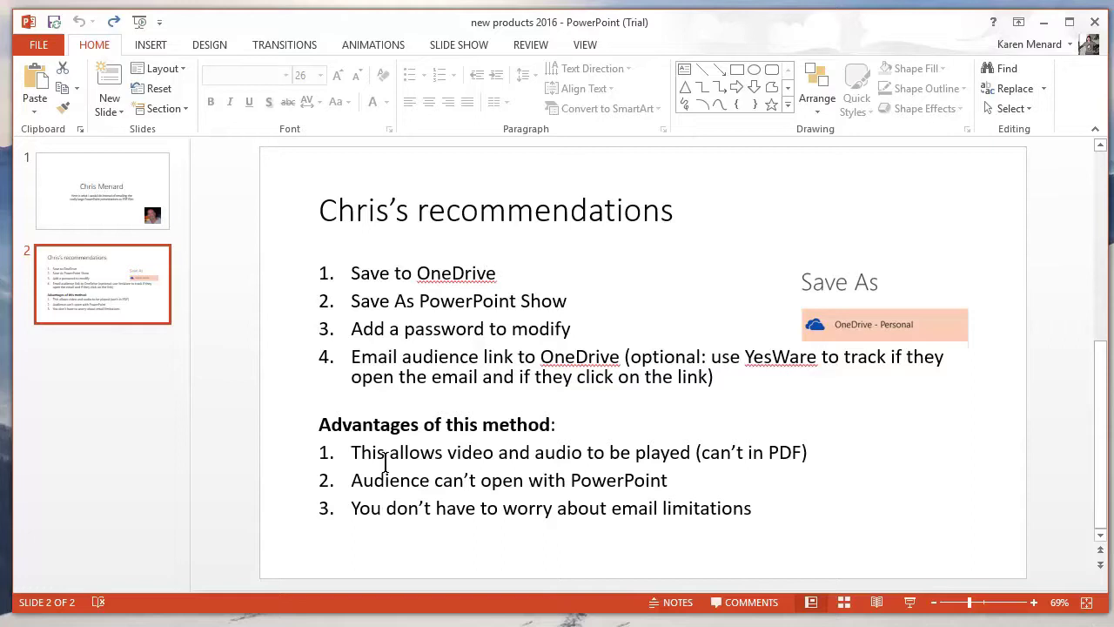
# - Switch to File Explorer, check the file type of "new products 2016" in the Dealers folder, and open it as a slide show
pyautogui.hotkey('alt', 'Tab')
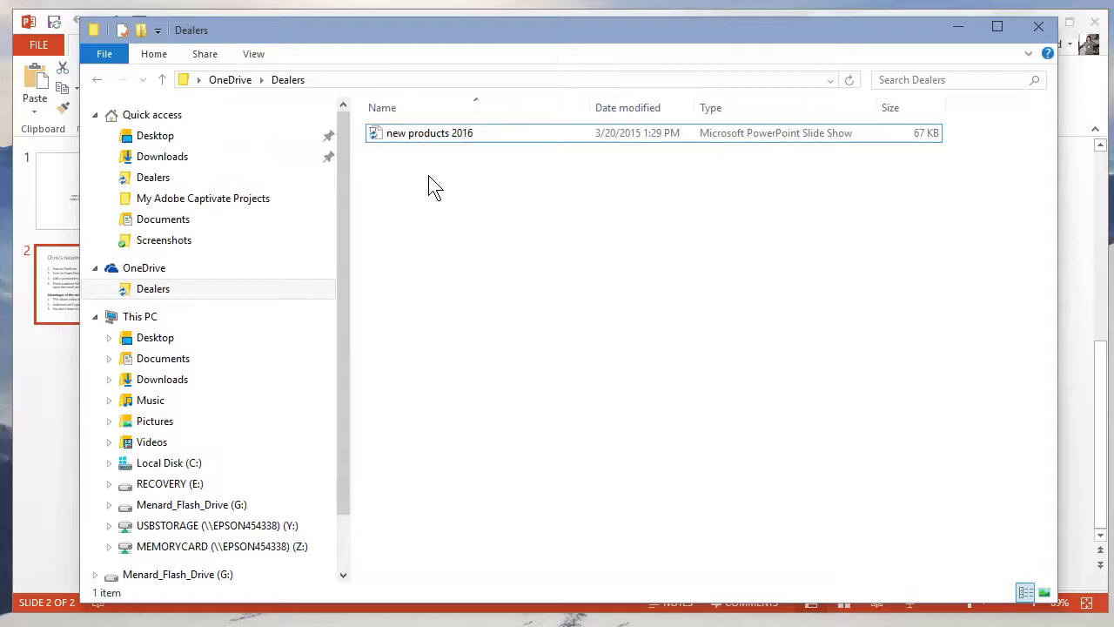
pyautogui.click(468, 137)
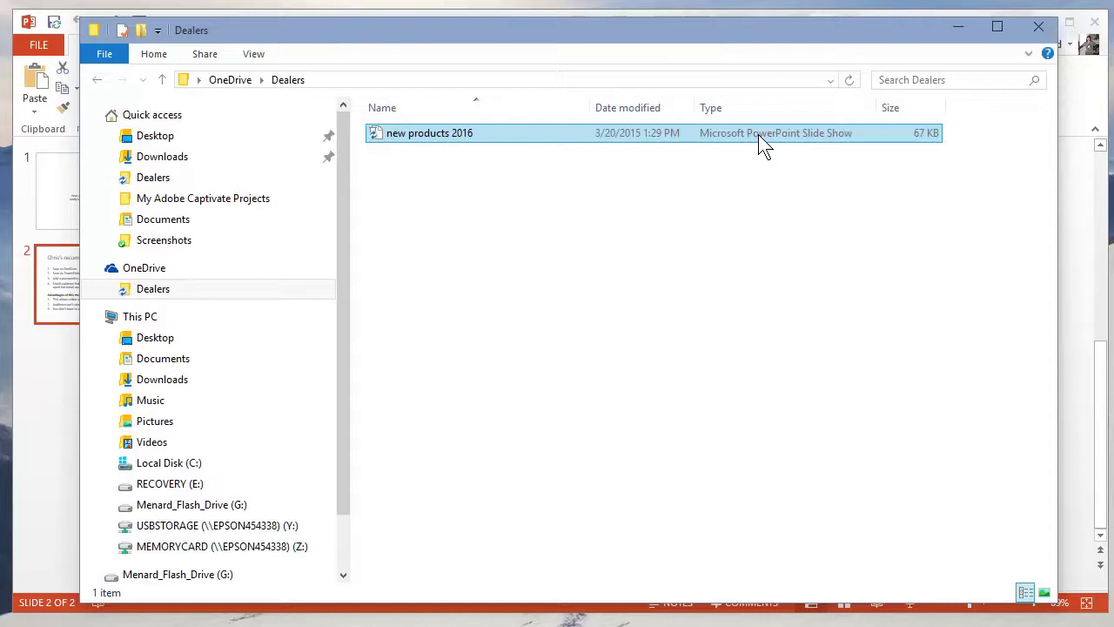
pyautogui.click(766, 170)
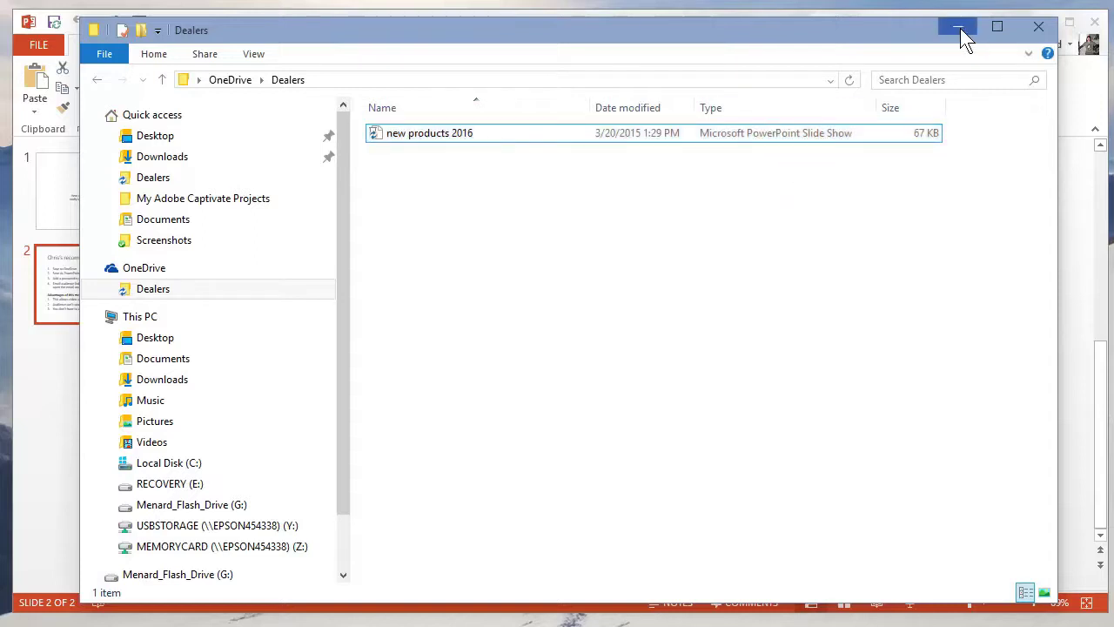
pyautogui.click(517, 135)
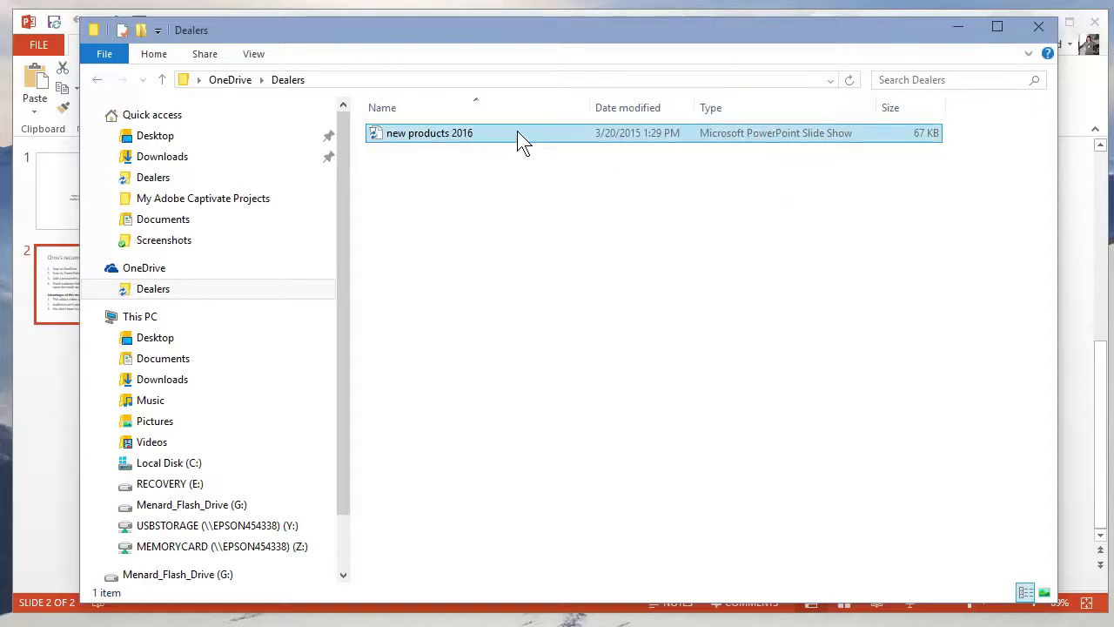
pyautogui.moveTo(517, 134)
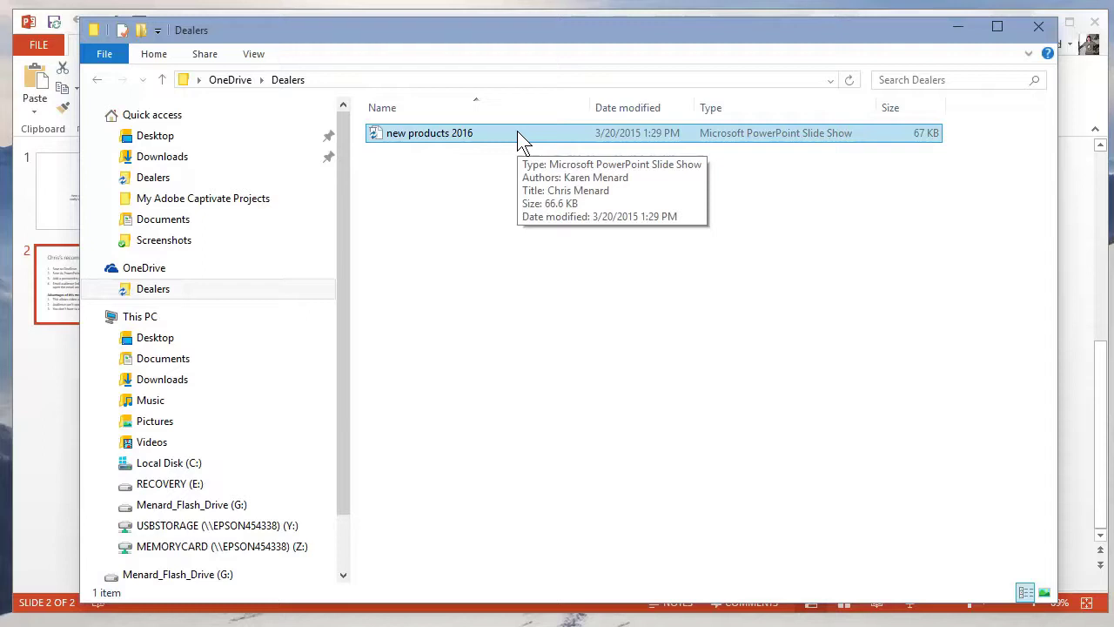
pyautogui.doubleClick(517, 133)
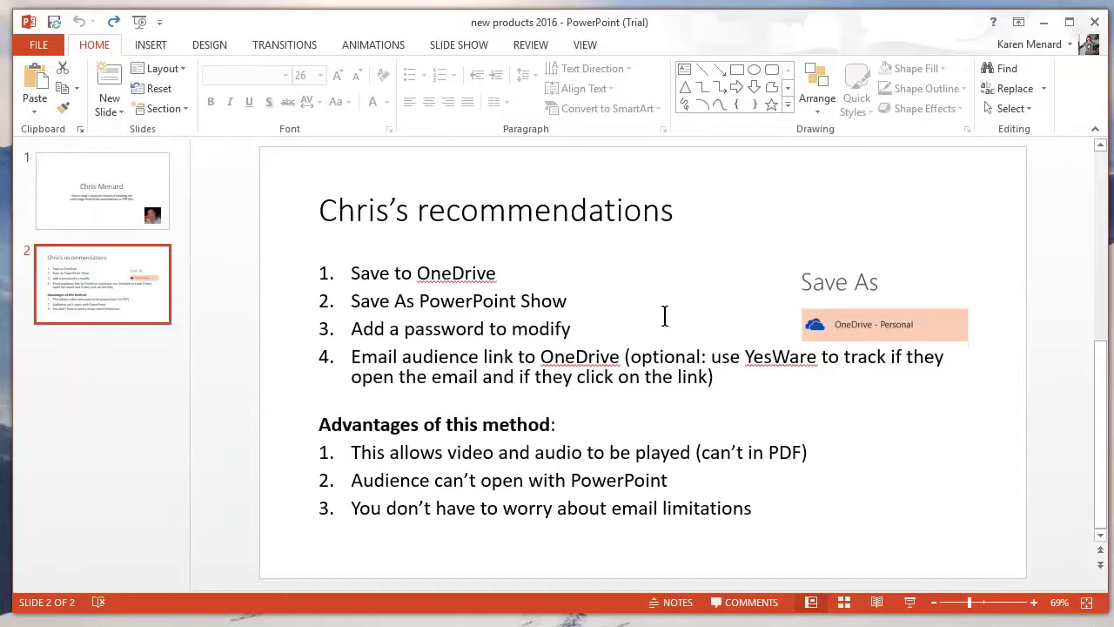
# - Create a OneDrive sharing link for "new products 2016" from File Explorer and return to the presentation
pyautogui.hotkey('alt', 'Tab')
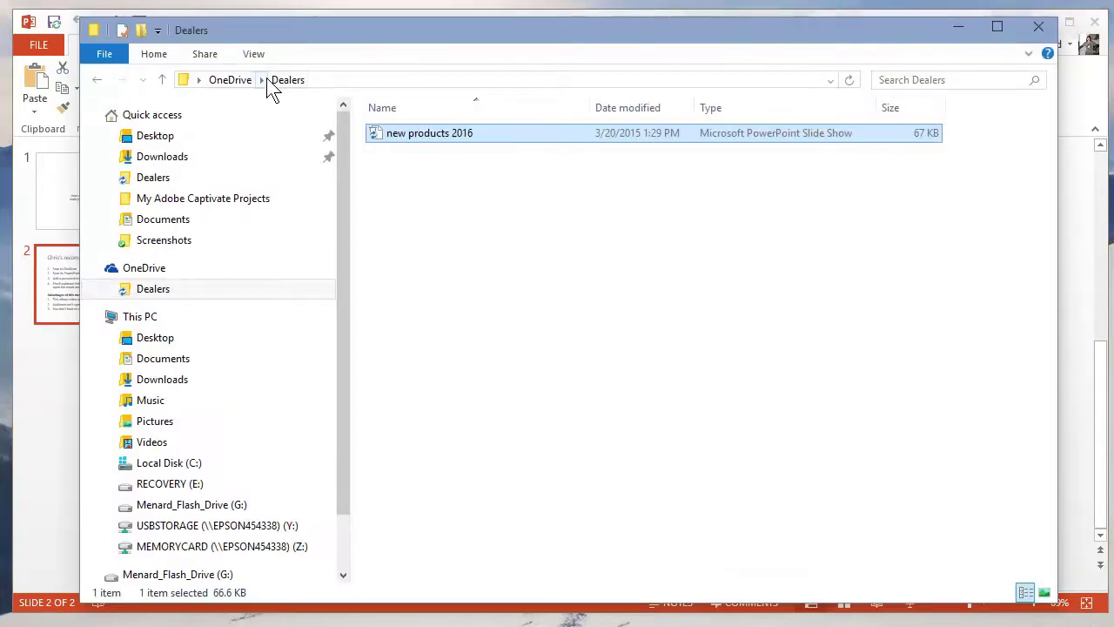
pyautogui.rightClick(423, 137)
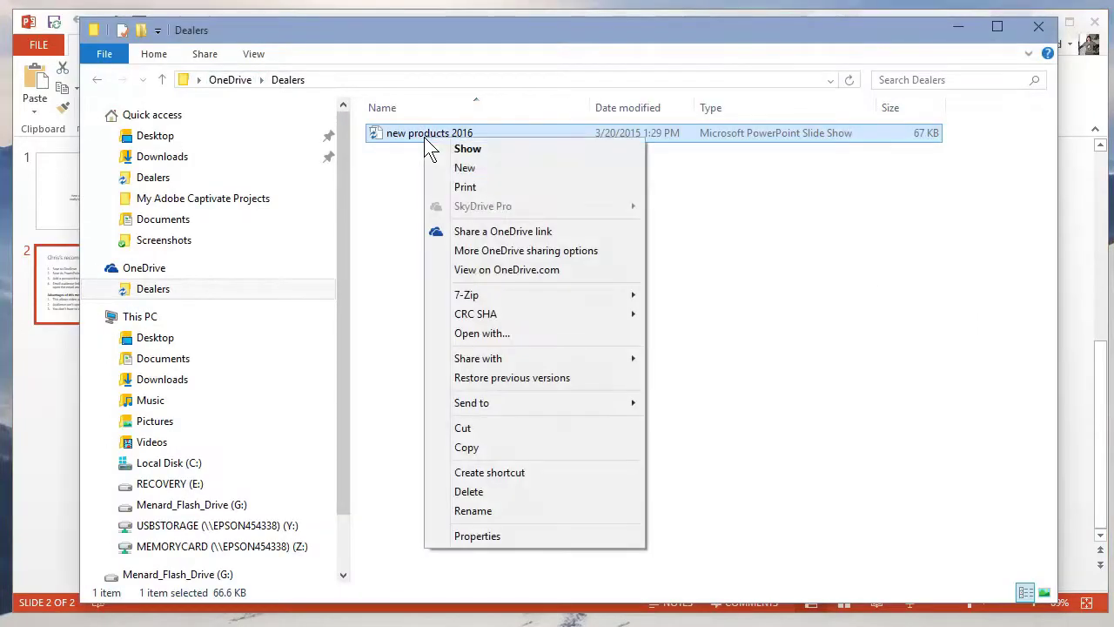
pyautogui.click(475, 232)
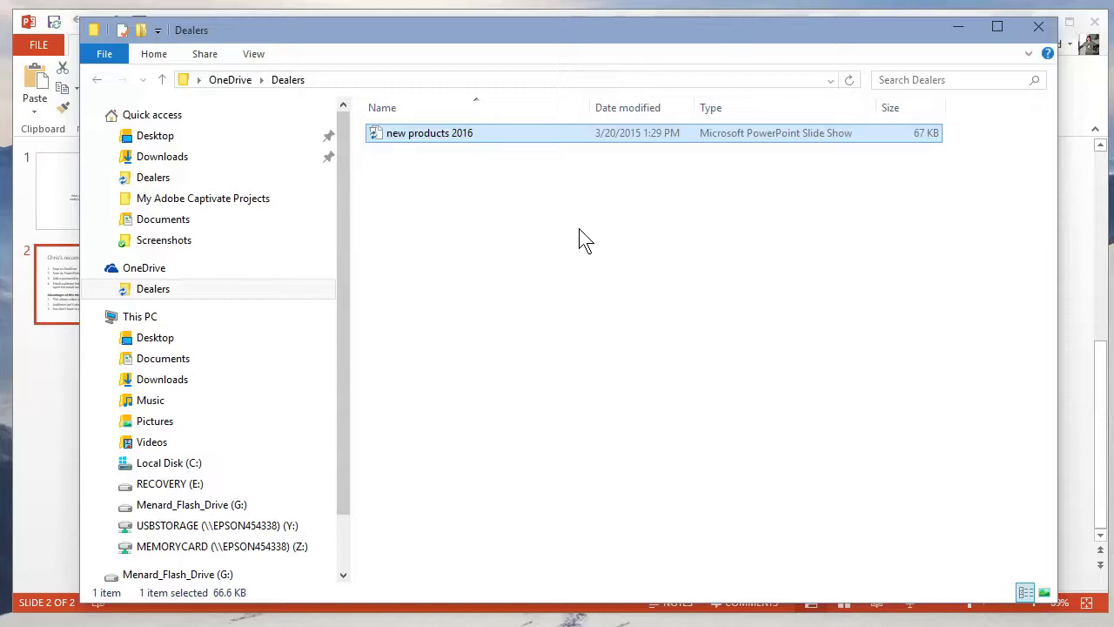
pyautogui.click(960, 28)
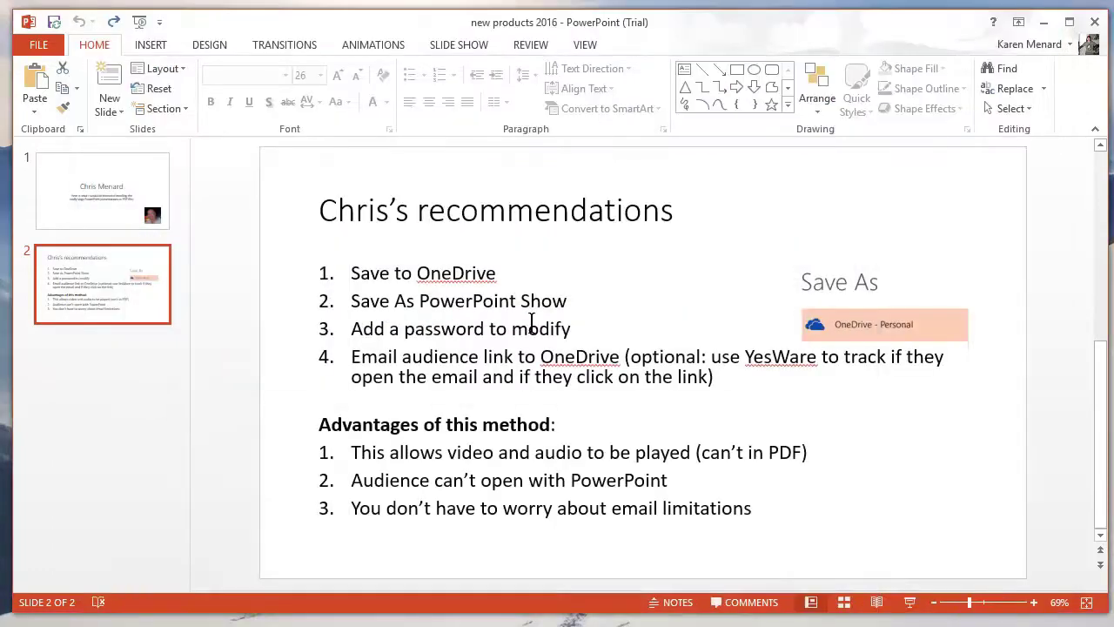